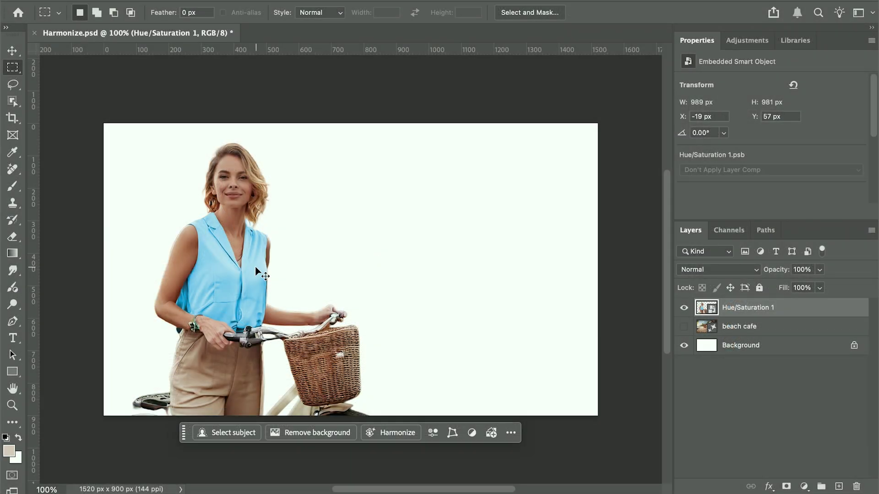
Step: Zoom in and pan to inspect the woman's edges against the white background
key(super+plus)
scroll(255, 266, left, 5)
scroll(255, 267, down, 4)
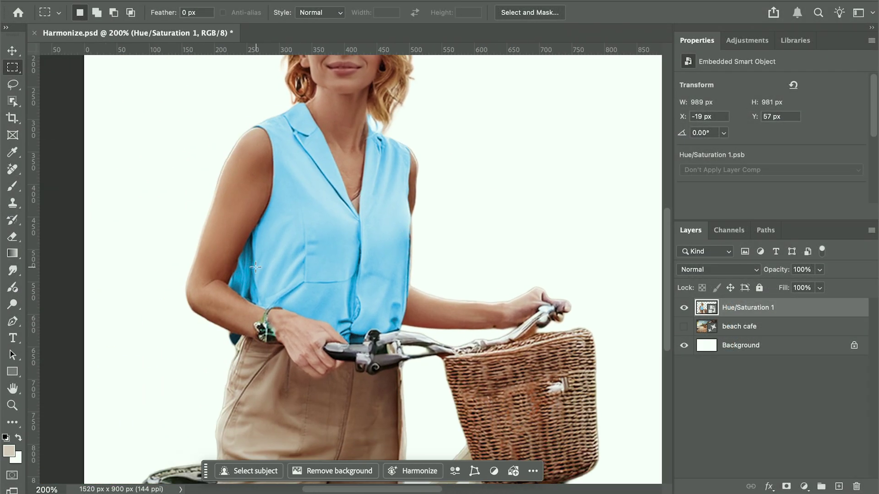
scroll(255, 267, right, 4)
scroll(256, 267, down, 1)
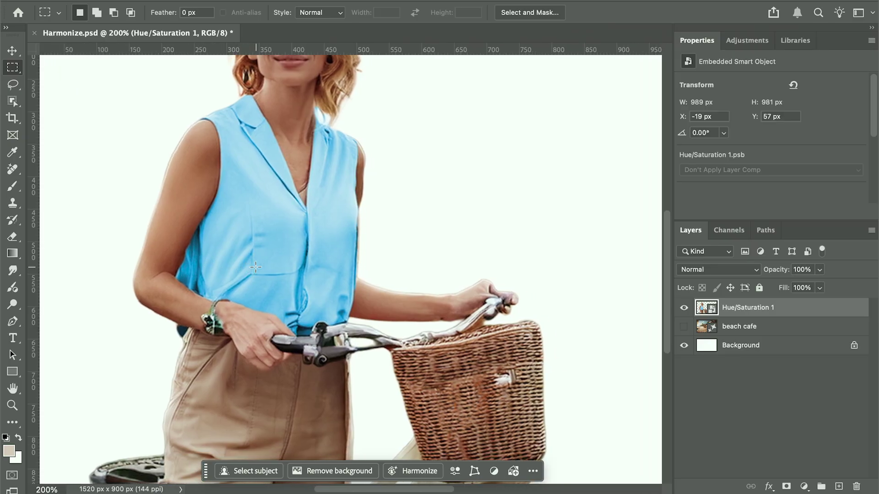
Step: Turn on the beach cafe layer behind the woman and zoom back out to compare
click(684, 325)
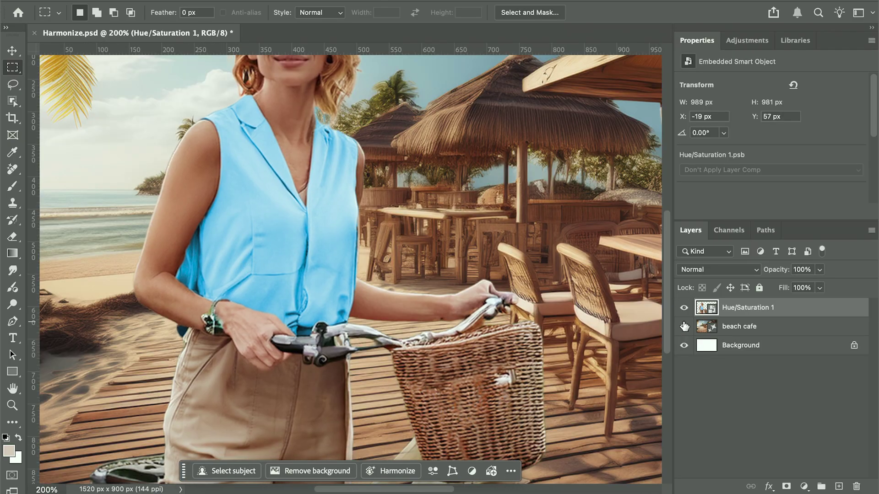
key(super+minus)
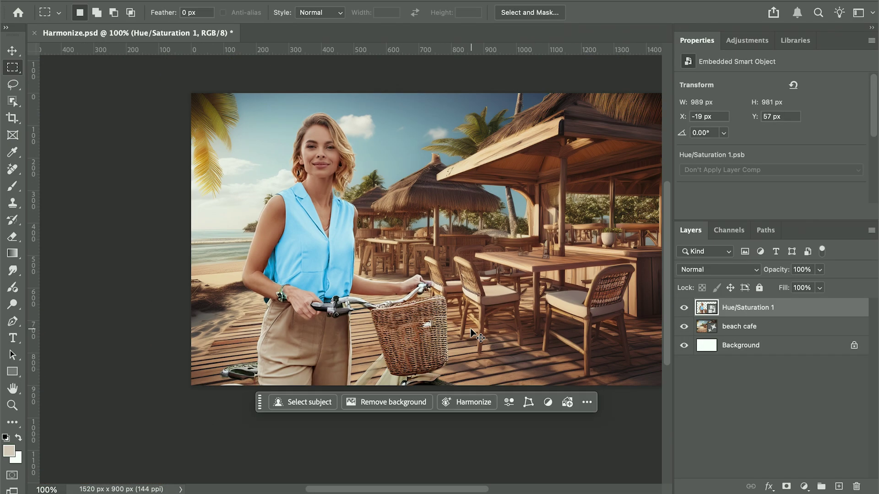
scroll(470, 329, down, 1)
scroll(471, 329, left, 1)
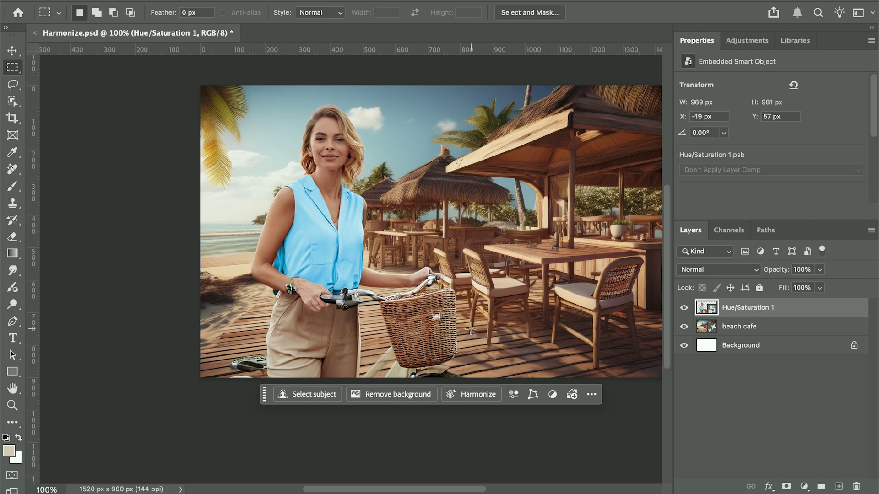
scroll(470, 329, up, 3)
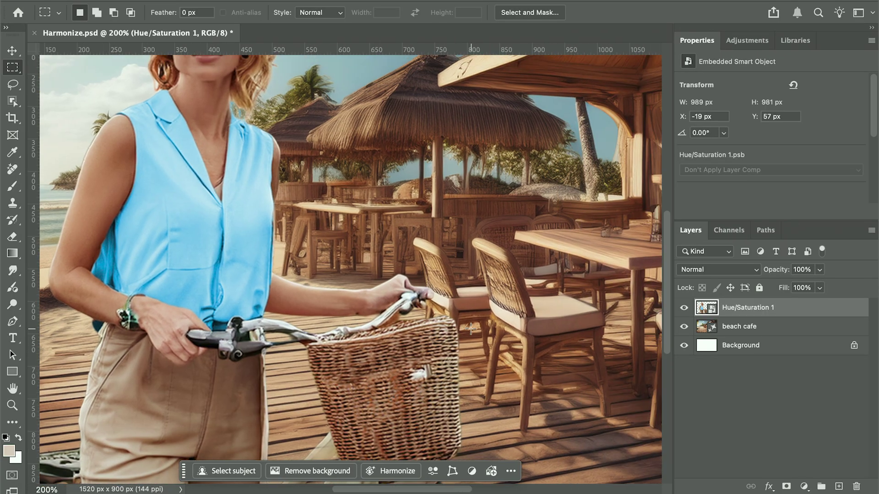
scroll(470, 328, up, 3)
scroll(470, 329, left, 3)
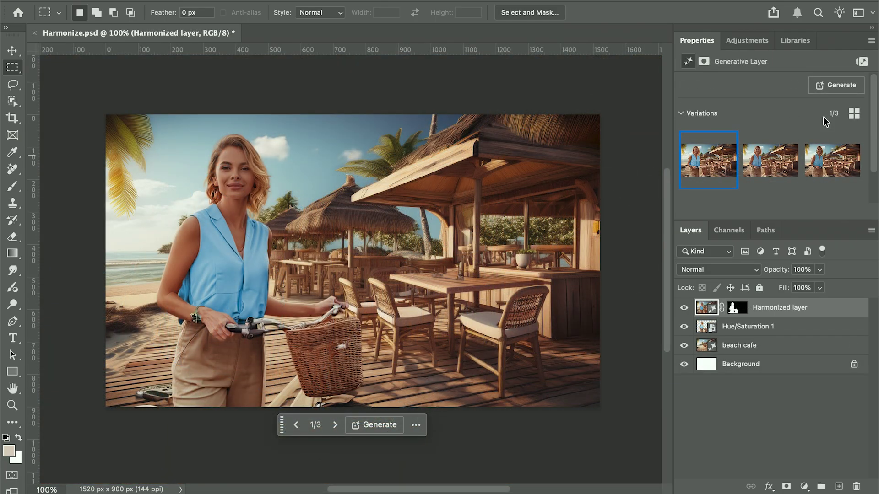
Step: Compare the Harmonize variations and settle on variation 2 of 3
click(761, 165)
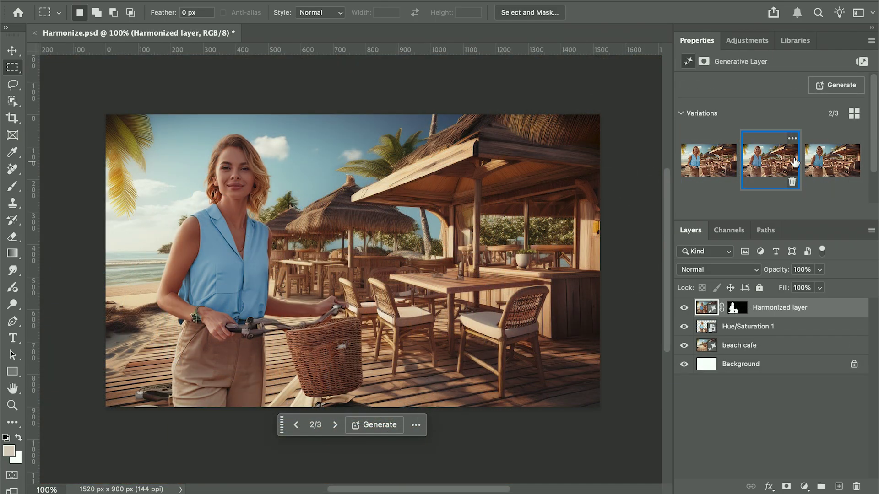
click(811, 167)
click(759, 161)
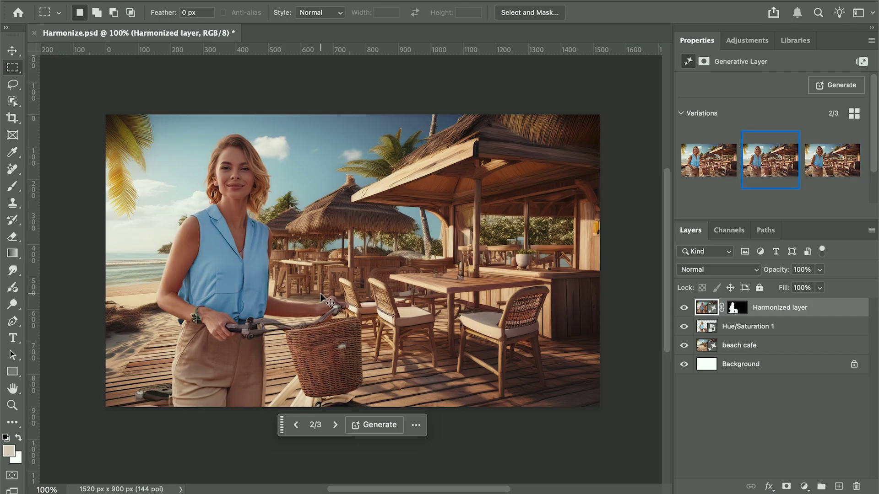
Step: Zoom to 200% and pan across the woman to inspect the harmonized blend
key(super+equal)
scroll(320, 294, up, 5)
scroll(320, 294, left, 5)
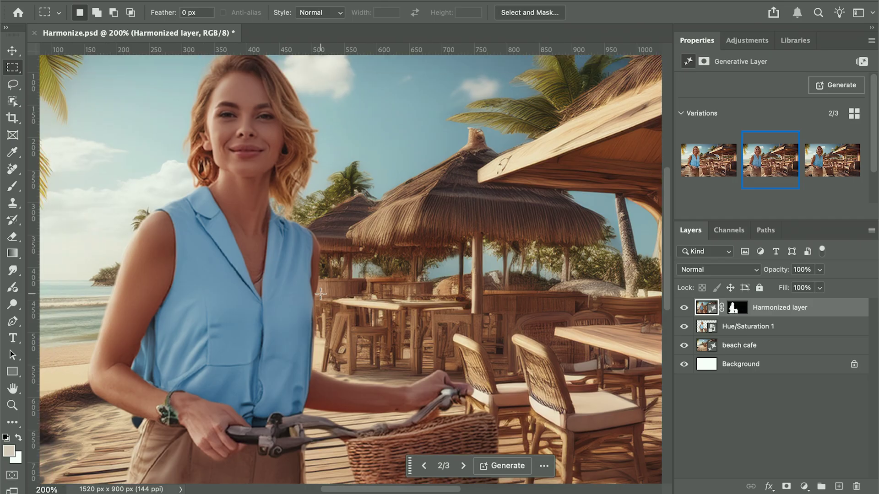
scroll(321, 294, down, 3)
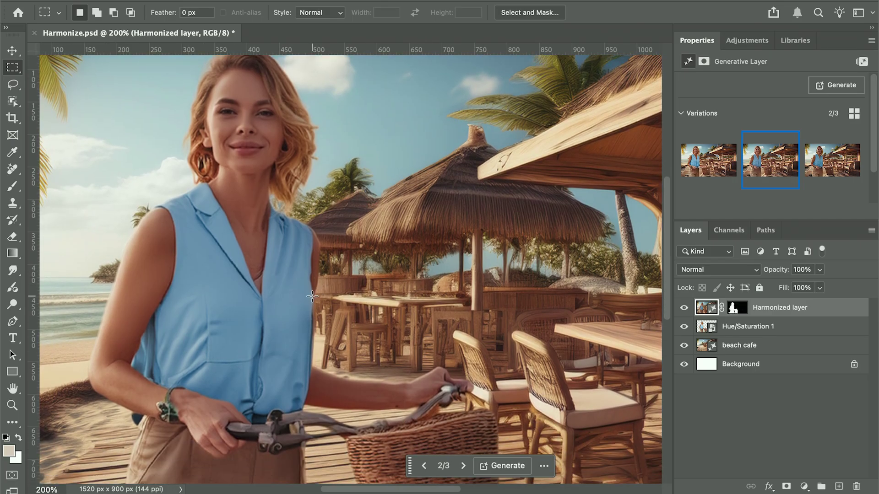
drag(304, 295, 351, 199)
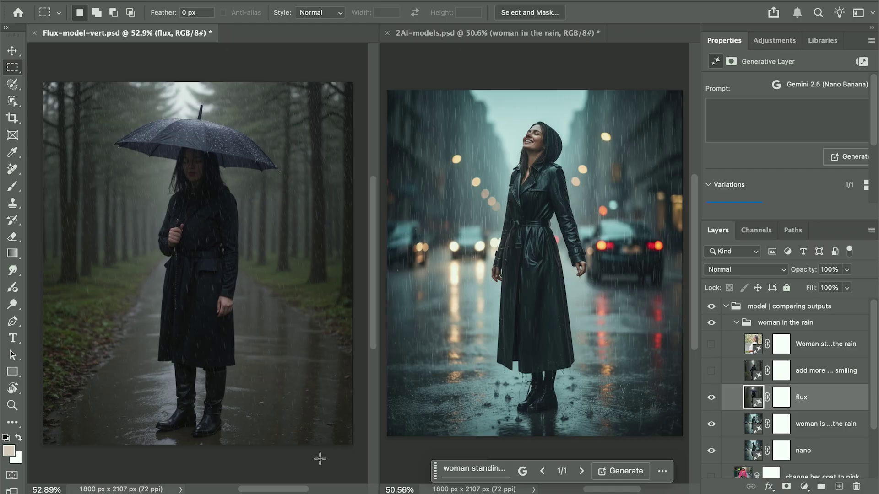
Step: Collapse and hide the woman in the rain group, and show the blue fur-coat sidewalk layer
drag(707, 322, 718, 306)
click(711, 306)
click(711, 371)
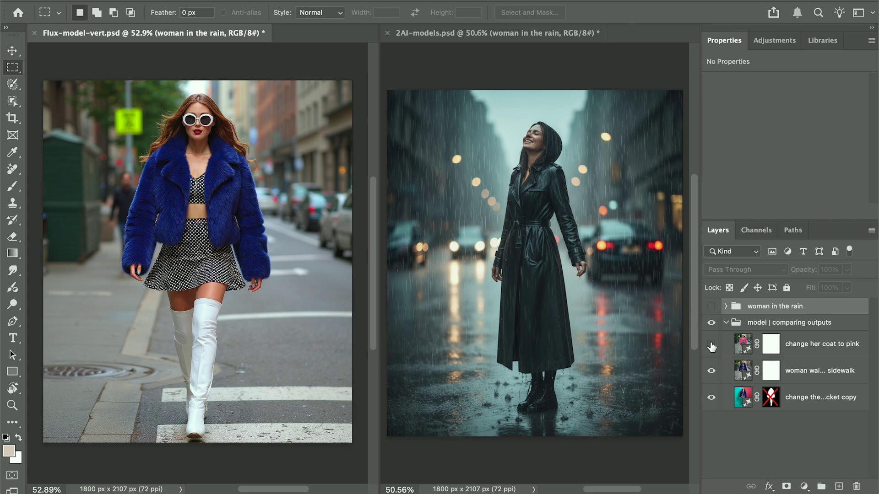
Step: Show the pink-coat version, then add the sunny beach balcony and facing-camera edits
click(710, 344)
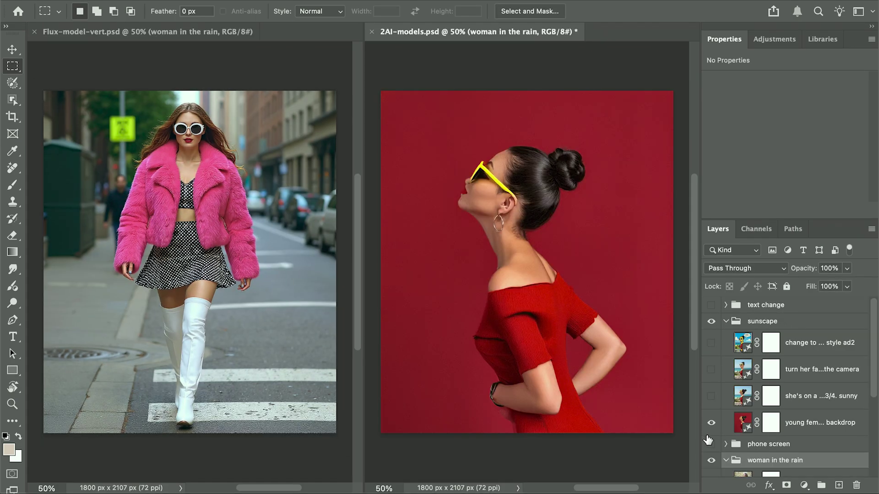
click(710, 396)
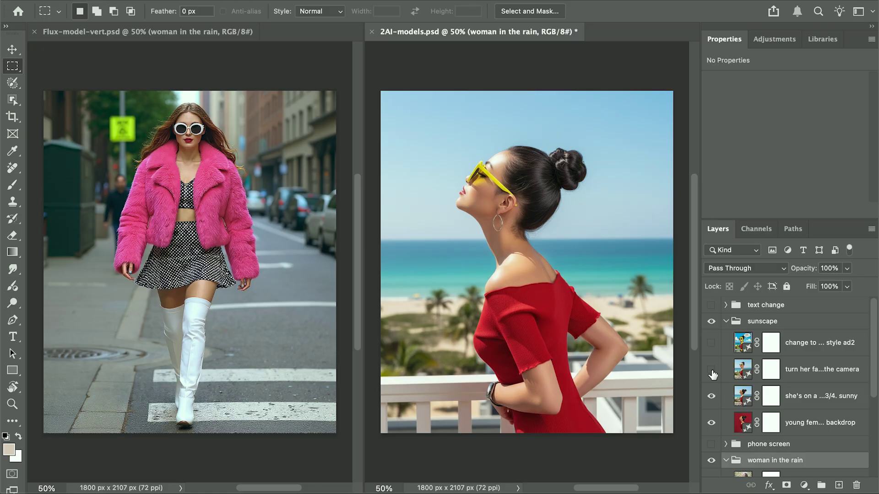
click(711, 369)
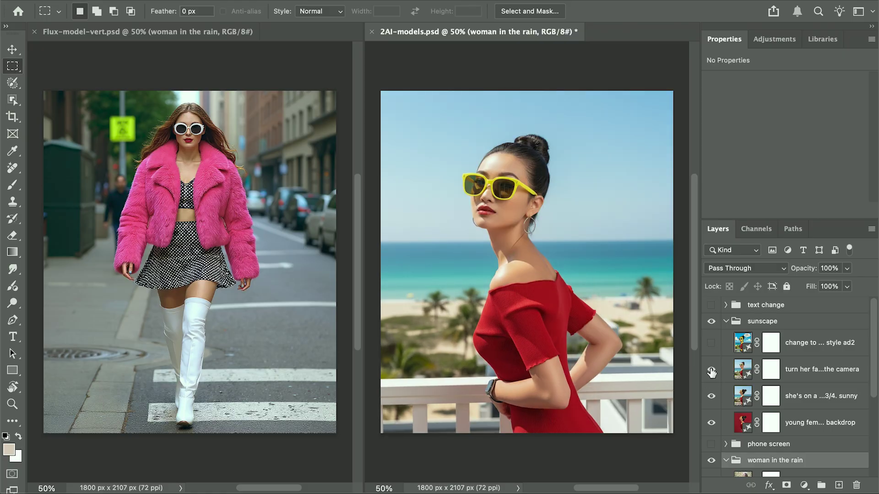
Step: Toggle the beach backdrop against the original red one, then restore all edits with the pop-art comic layer
drag(710, 372, 711, 397)
click(710, 396)
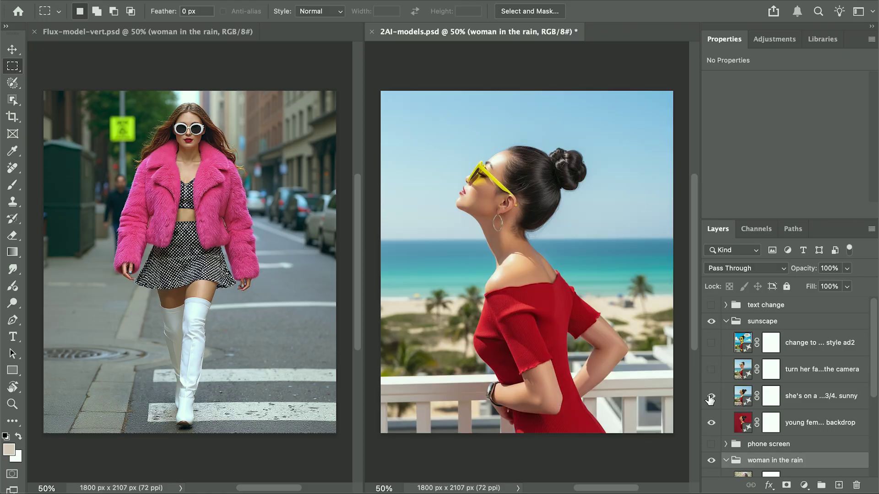
click(710, 397)
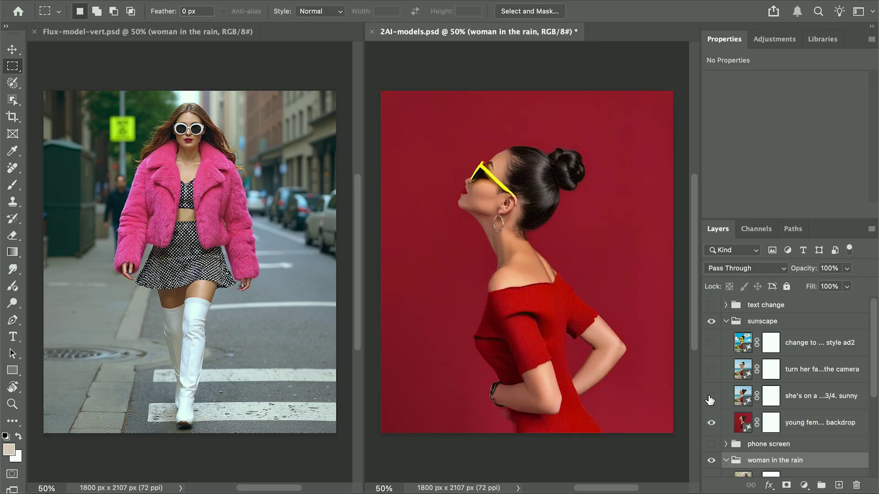
click(710, 397)
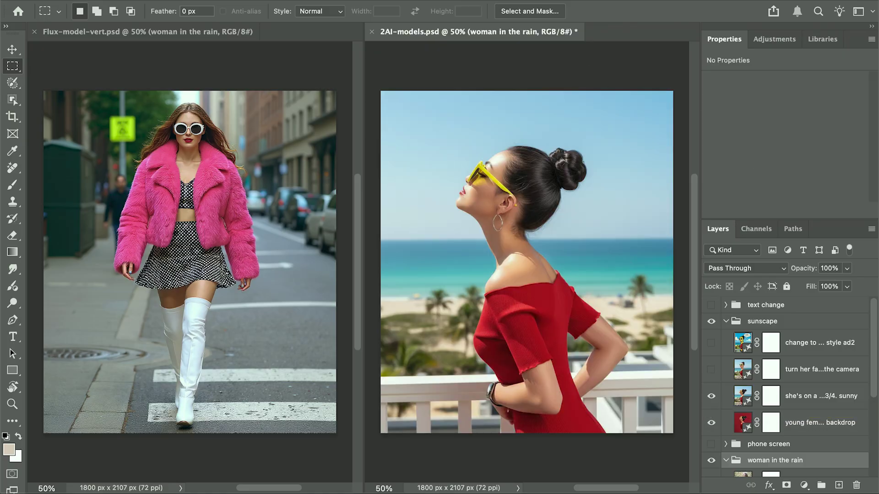
click(711, 369)
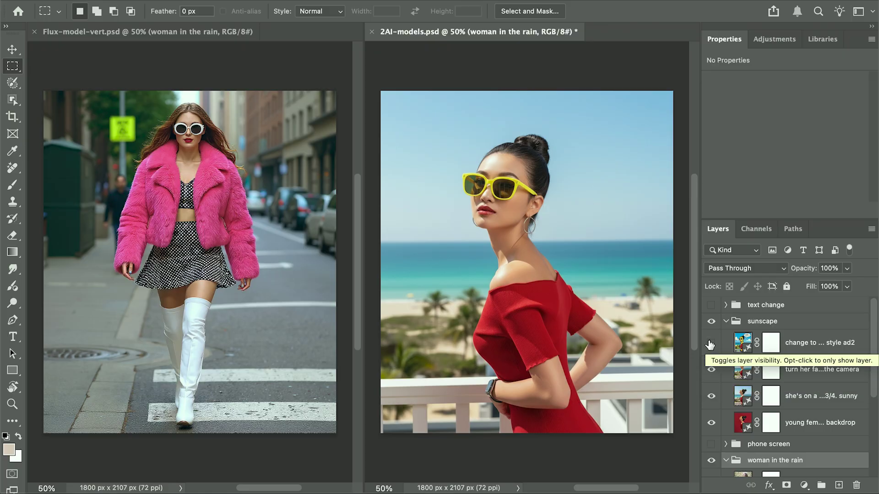
click(711, 343)
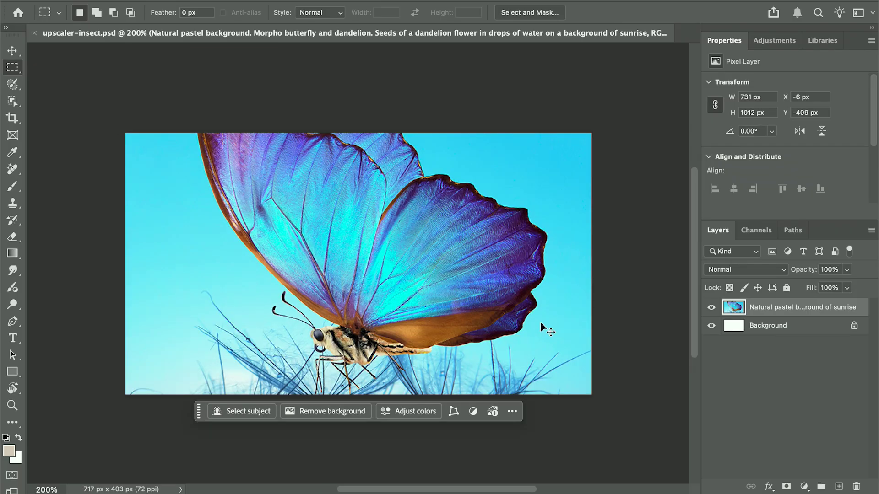
Step: Generative Upscale the butterfly image at 4x with the Firefly Upscaler model
key(super+minus)
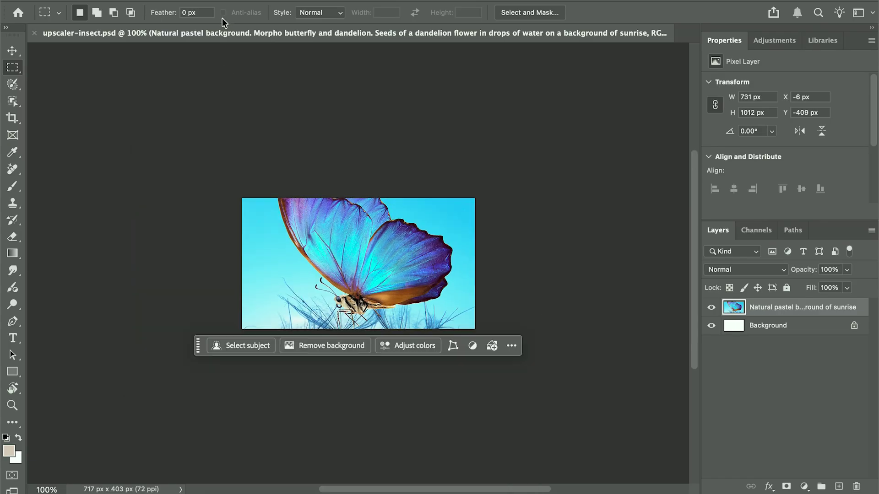
click(188, 1)
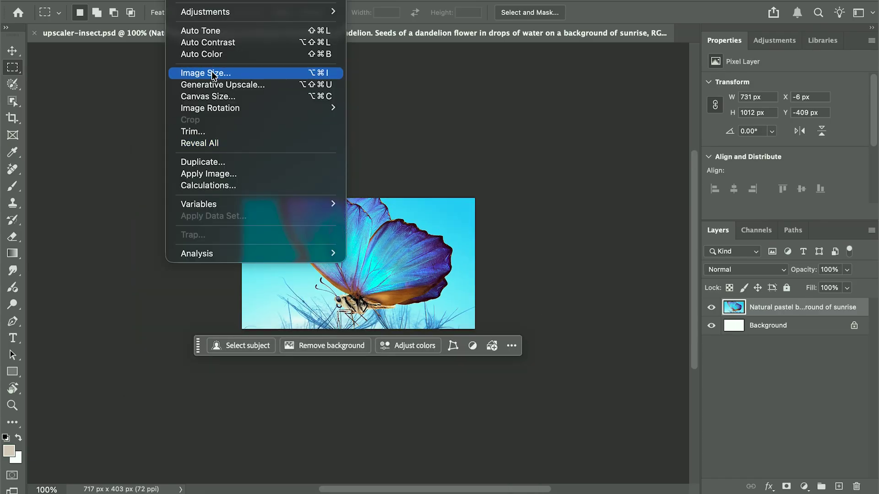
click(213, 85)
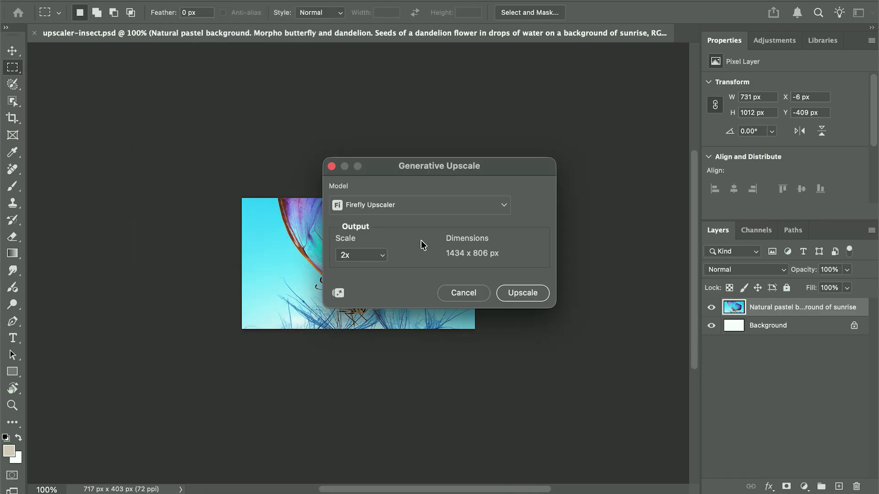
click(375, 255)
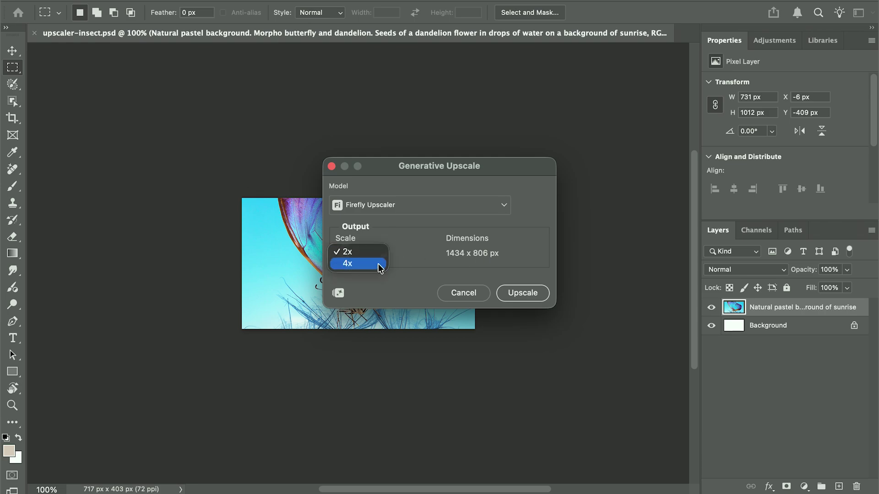
click(380, 263)
click(536, 293)
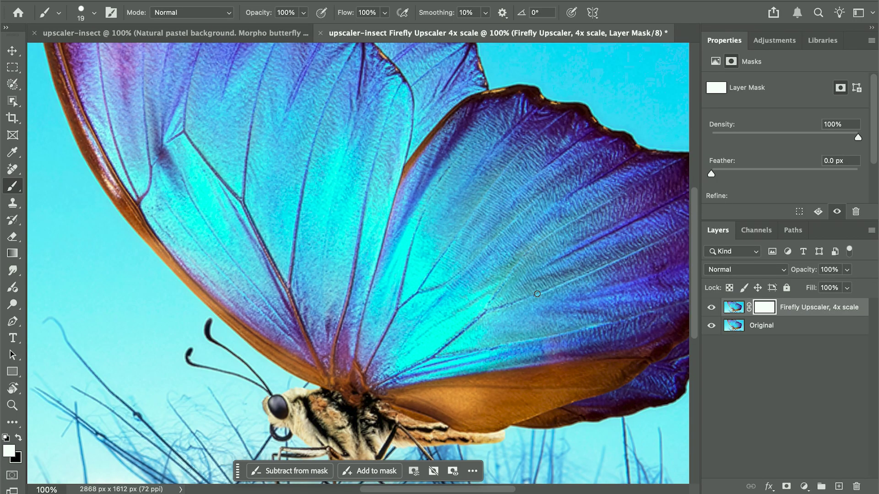
Step: Upscale the butterfly again at 4x with the Topaz Bloom model and view it at 100%
scroll(382, 159, down, 5)
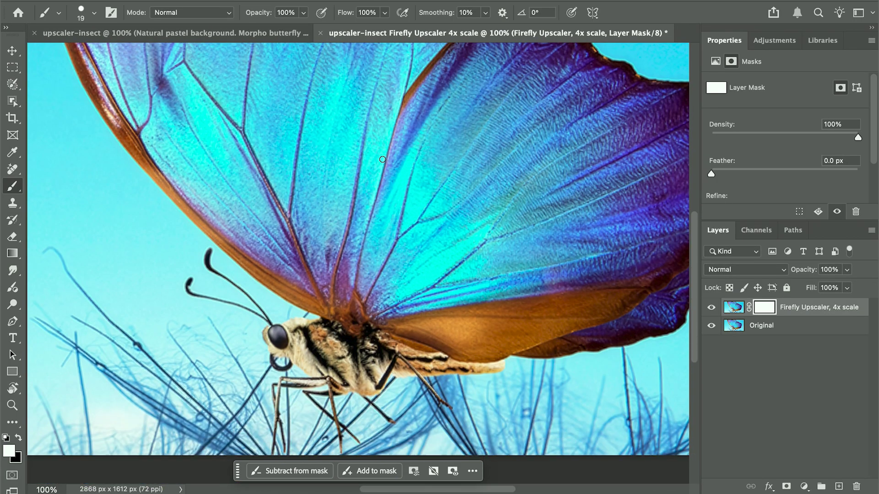
scroll(382, 159, up, 5)
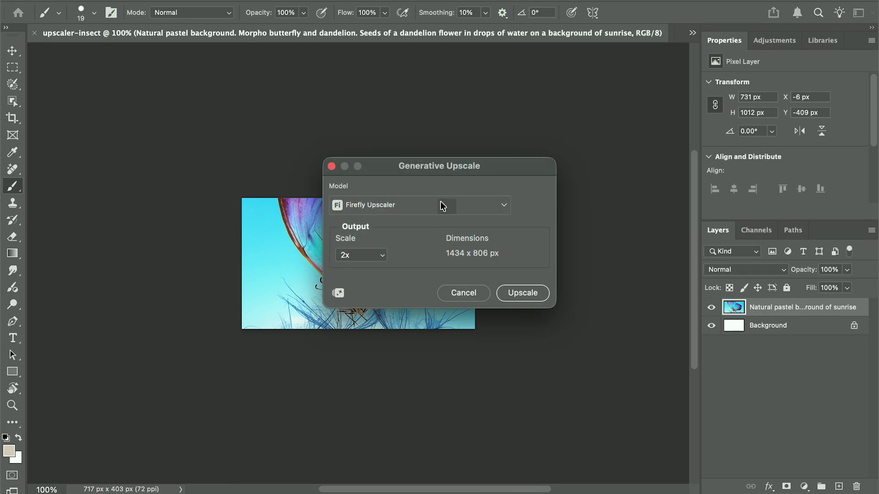
click(440, 203)
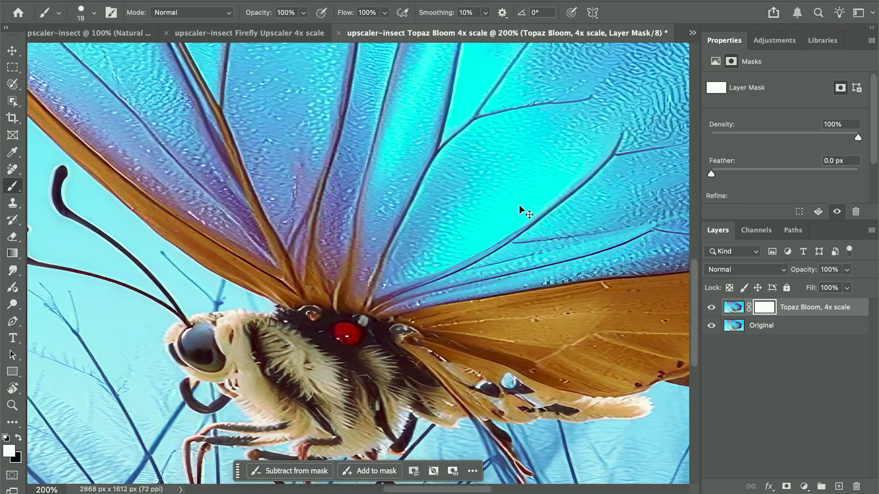
scroll(519, 205, right, 3)
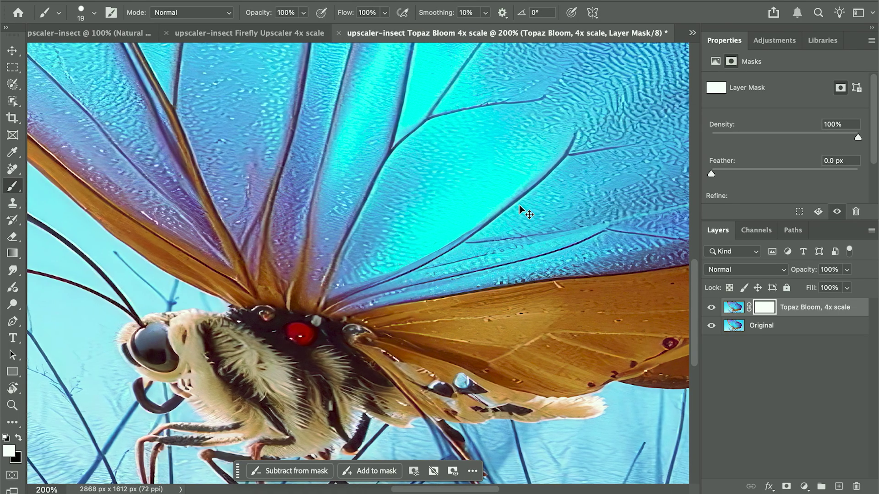
key(super+minus)
scroll(519, 205, up, 5)
scroll(519, 205, left, 2)
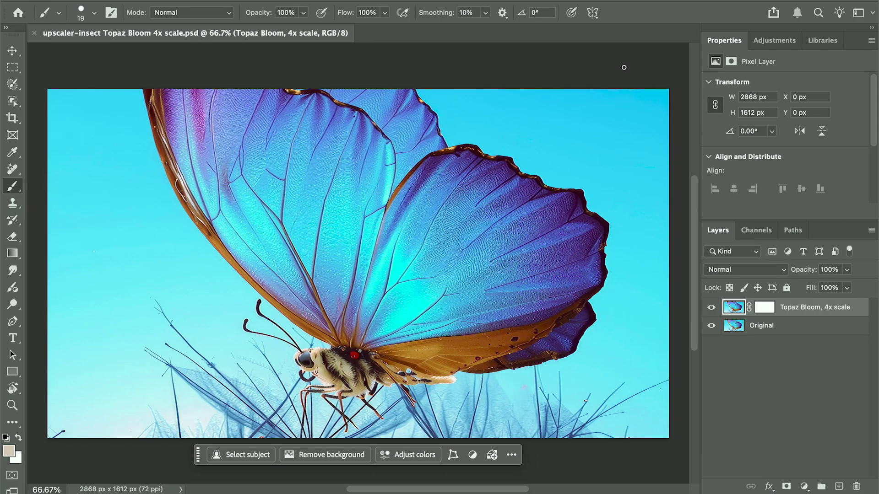
Step: Send the upscaled butterfly from the Share menu to Generate video in Firefly
click(773, 14)
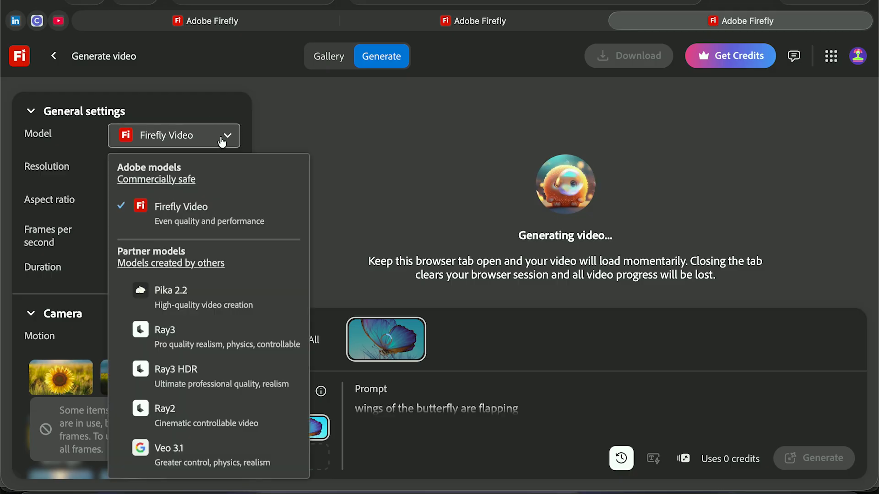
Step: Check the video model list and keep Firefly Video at 1080p resolution
click(223, 139)
click(225, 170)
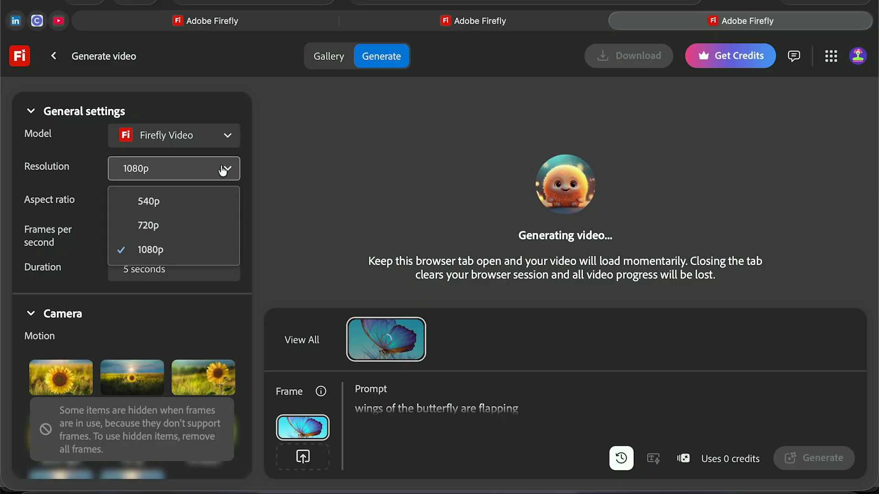
click(223, 171)
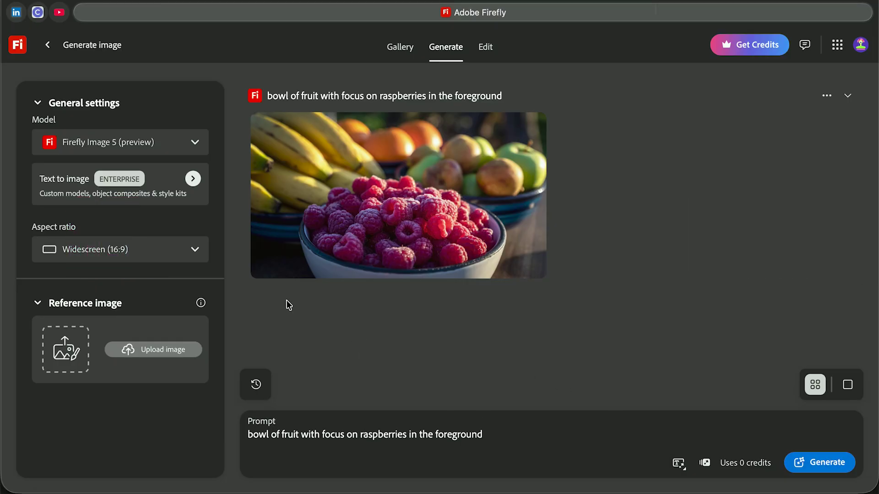
Step: Review the image Model and Edit menus, then open the raspberry image in Photoshop web
click(189, 143)
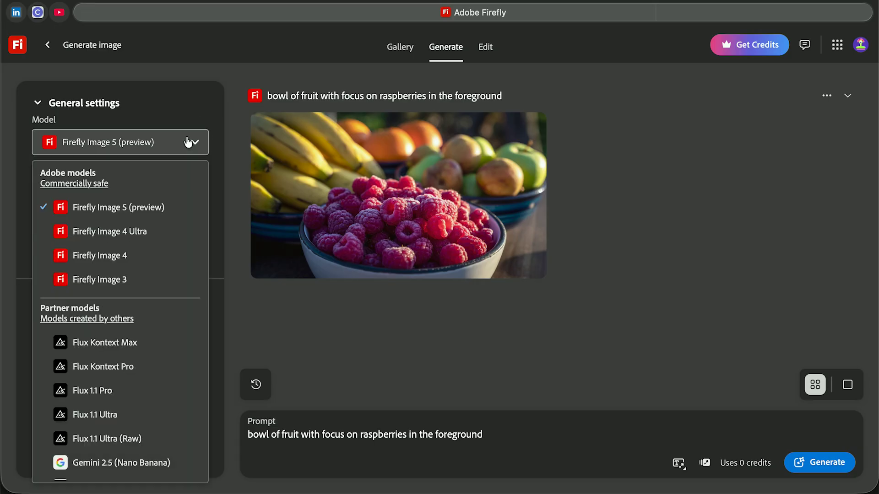
click(188, 143)
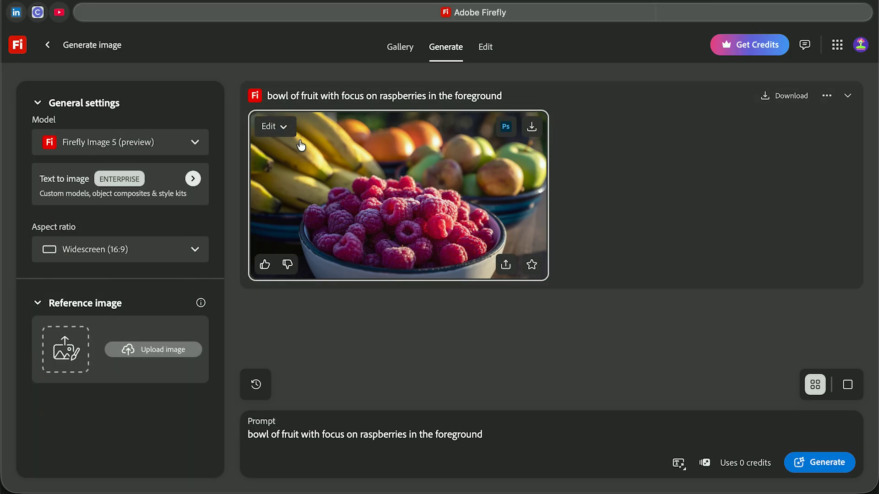
click(283, 128)
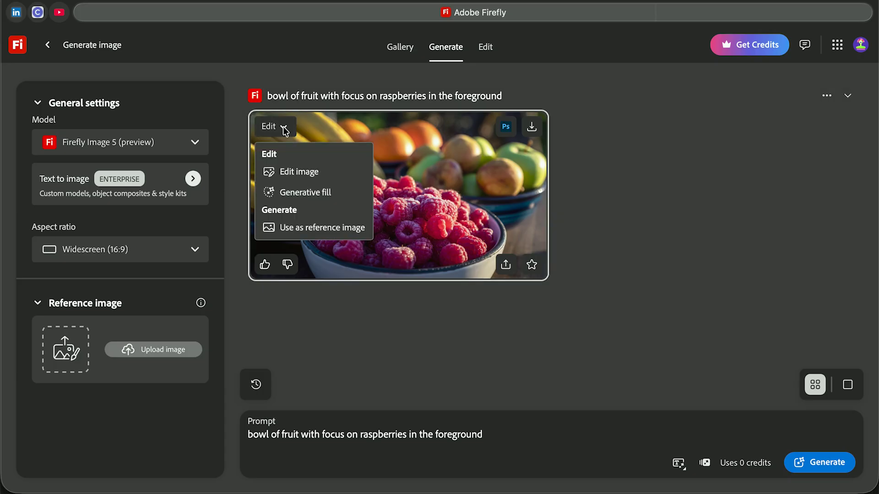
click(283, 128)
click(506, 127)
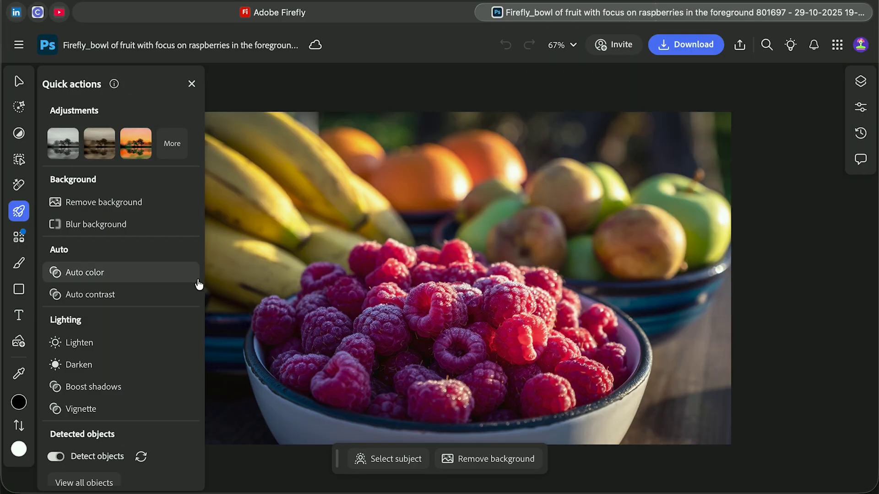
Step: Apply the Blur background quick action to the raspberry bowl photo
click(16, 213)
click(18, 213)
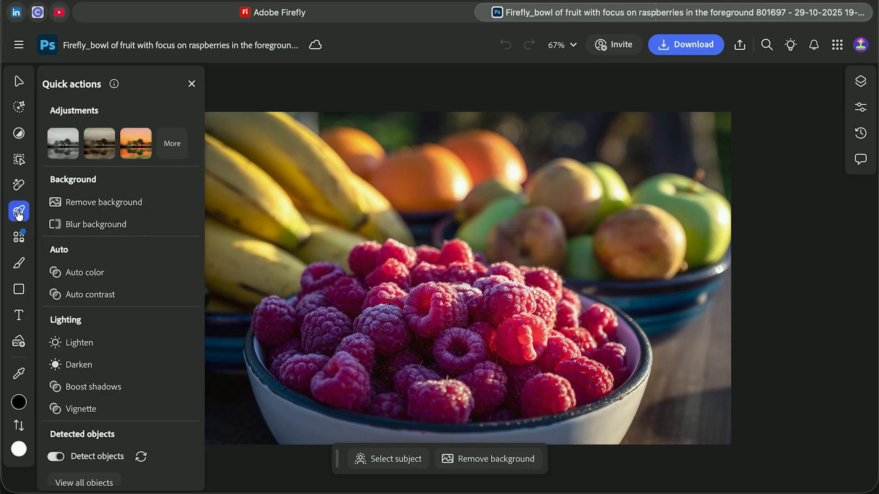
click(87, 224)
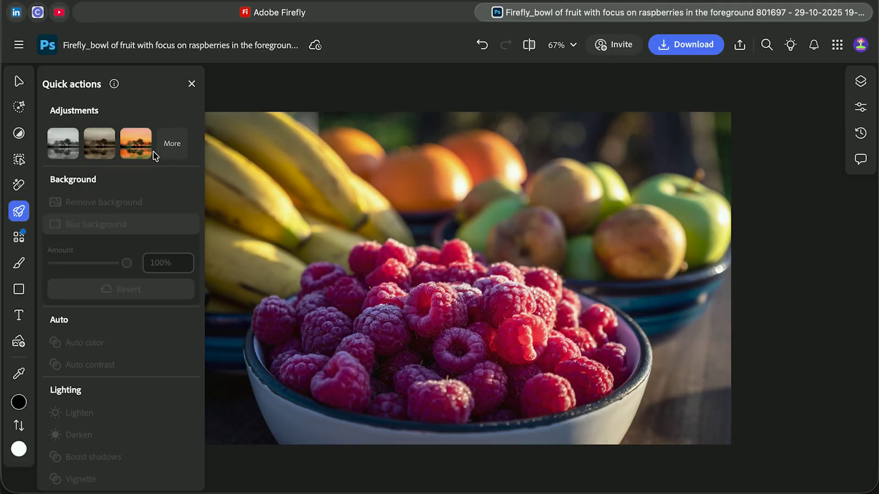
Step: Apply the Sunshine adjustment preset and bring up the image's sharing options
click(173, 143)
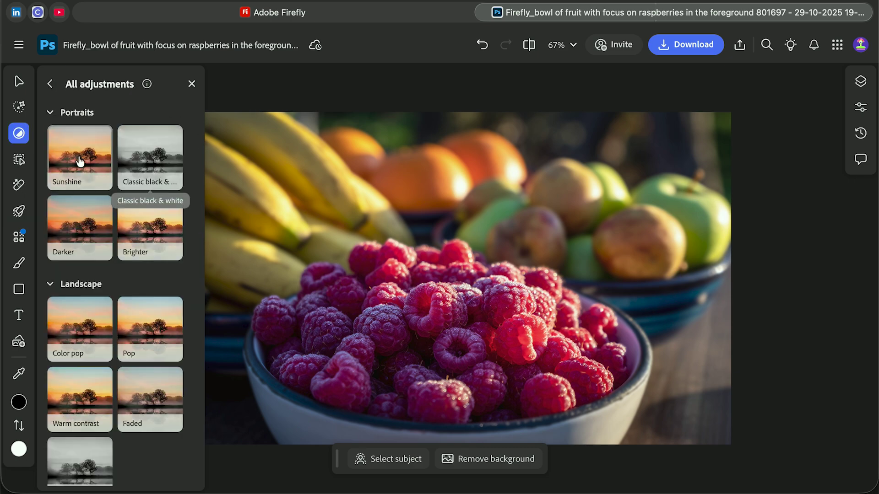
click(76, 160)
click(739, 45)
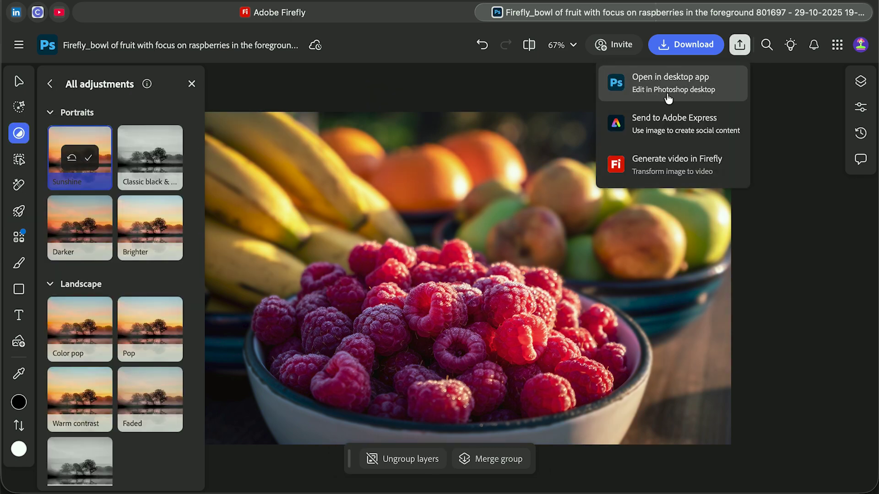
mouse_move(666, 166)
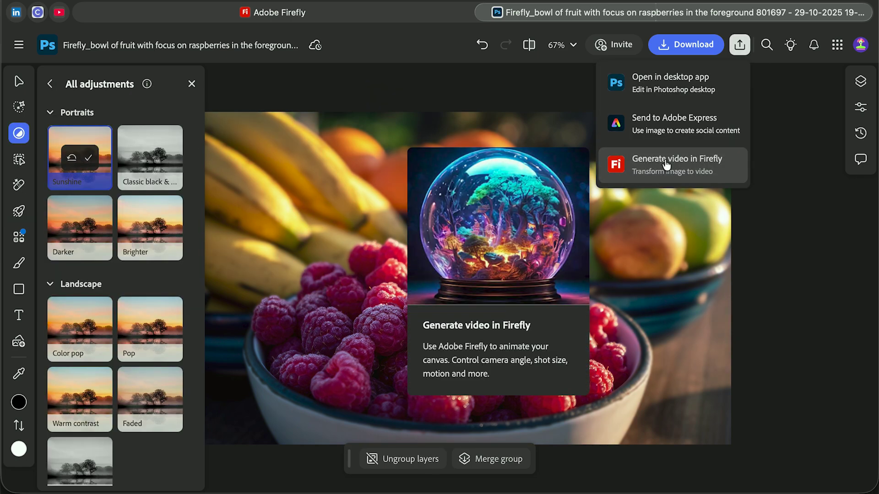